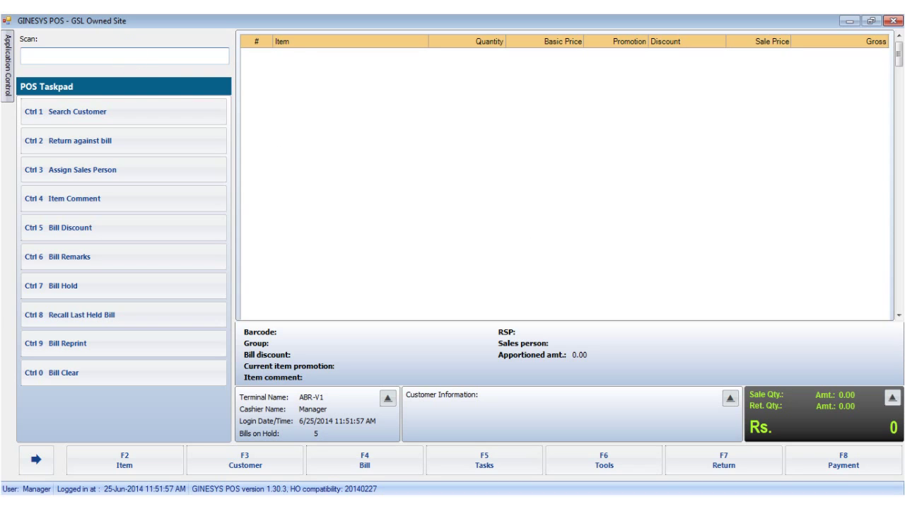
Step: Scan barcode mfj, then remove the Jeans line so only the 2400 linen shirt remains
text(m)
text(f)
text(j)
key(Return)
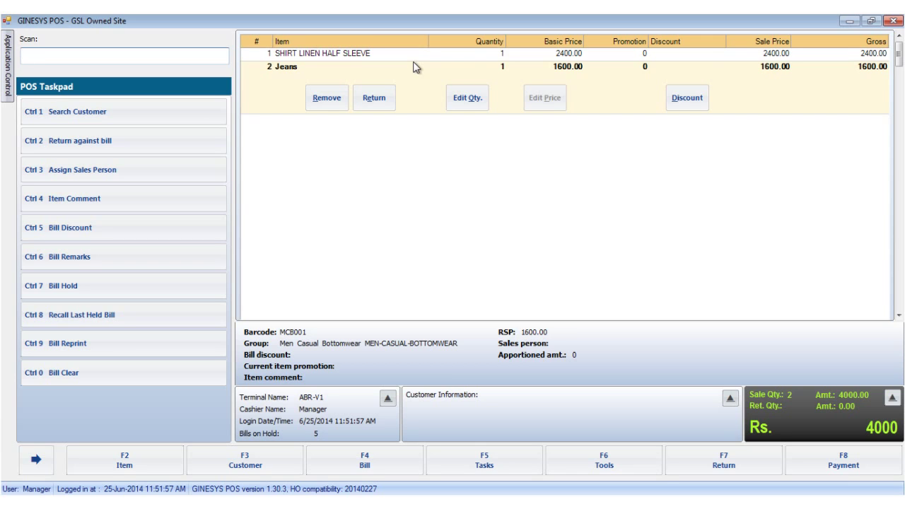
click(324, 99)
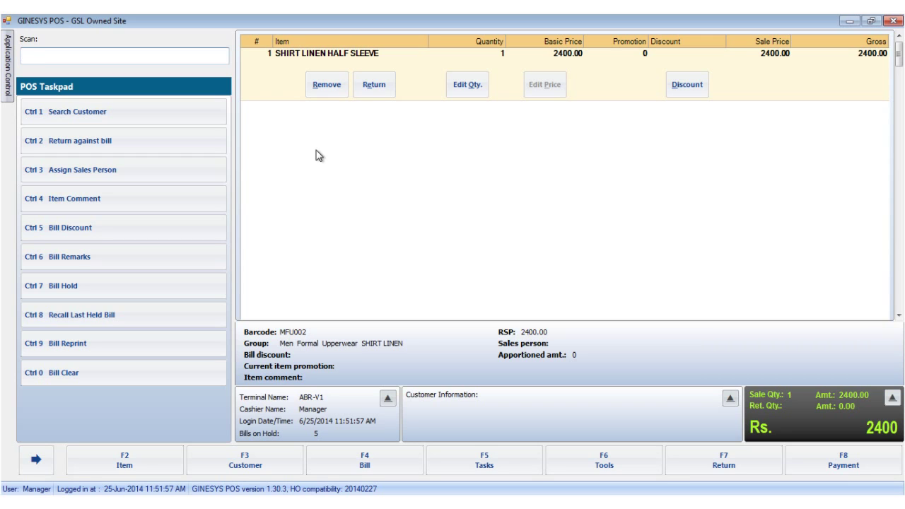
Step: Assign the fourth salesperson in the list to the linen shirt line
click(150, 173)
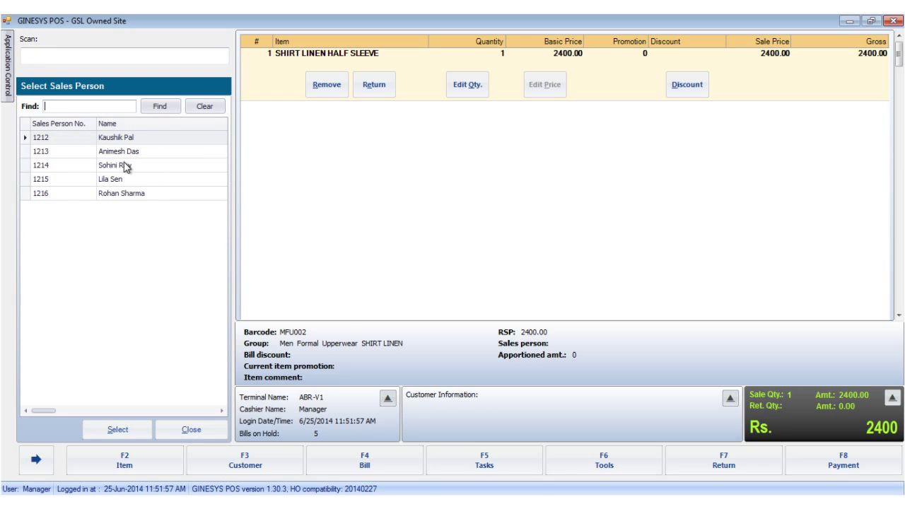
click(129, 165)
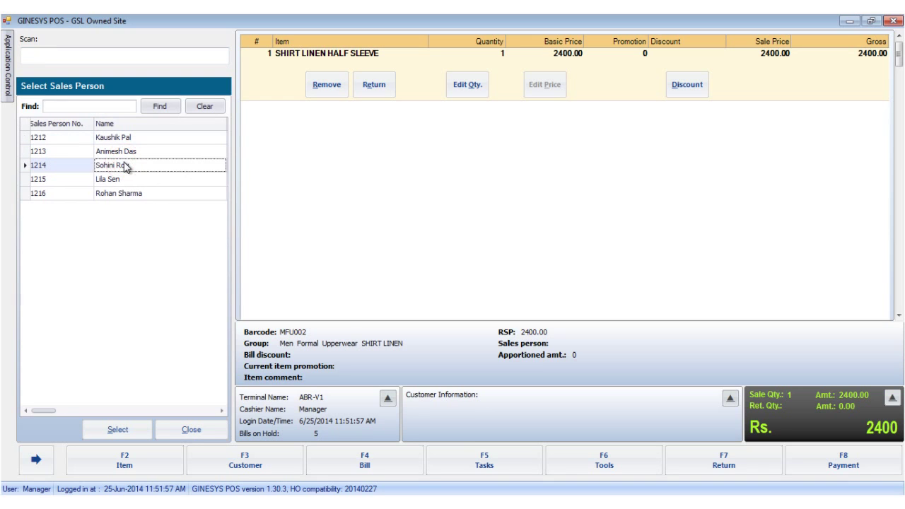
click(106, 429)
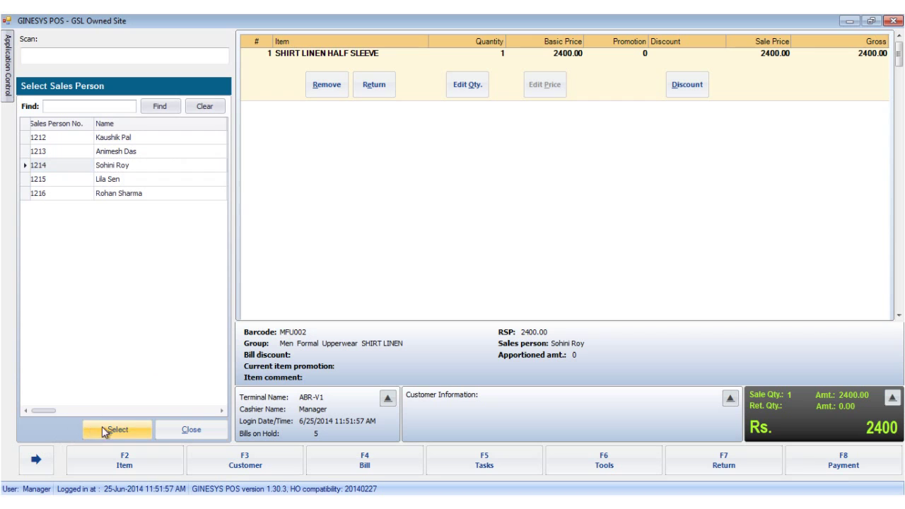
click(186, 431)
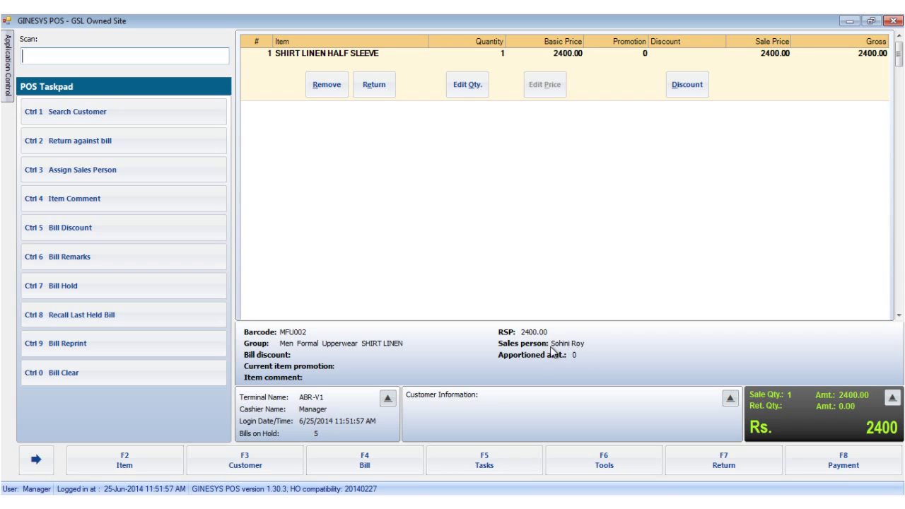
Step: Add the item comment 'The last piece' to the linen shirt line
click(118, 201)
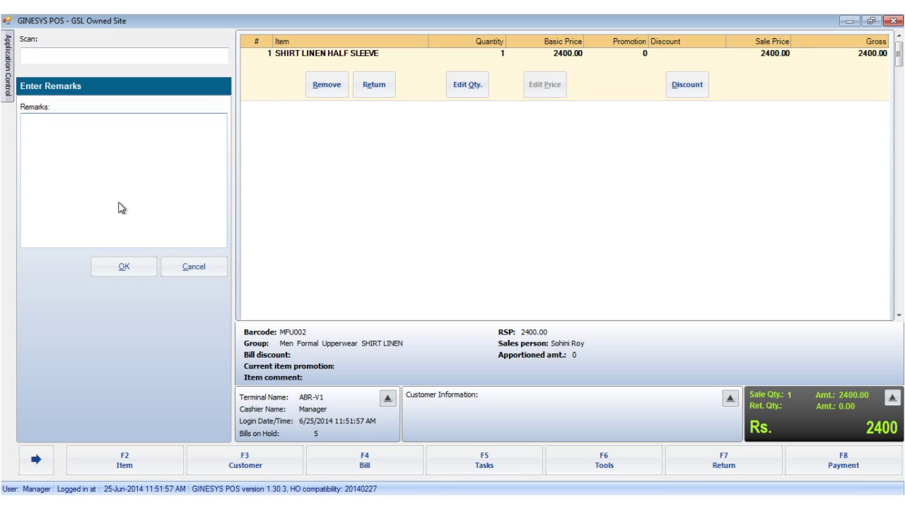
text(The last piece)
click(124, 266)
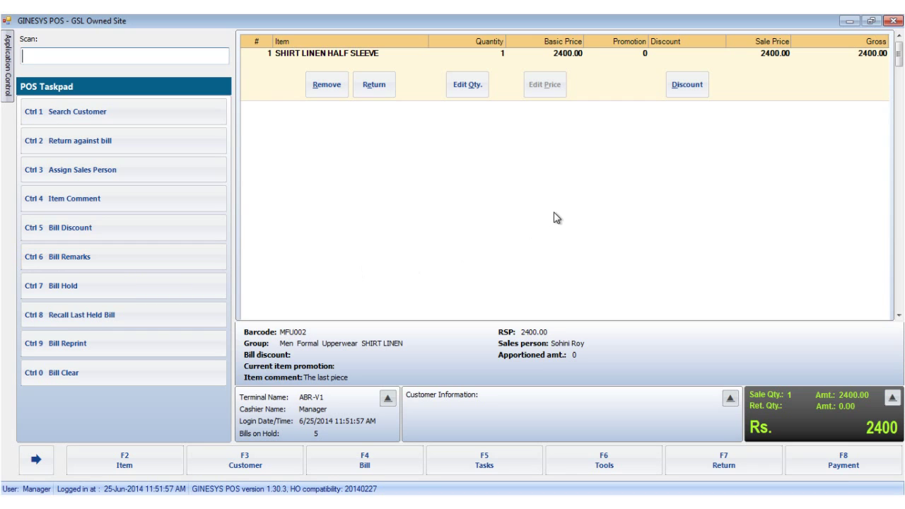
Step: Apply the Discount 10% bill discount, bringing the total to Rs. 2160
click(119, 229)
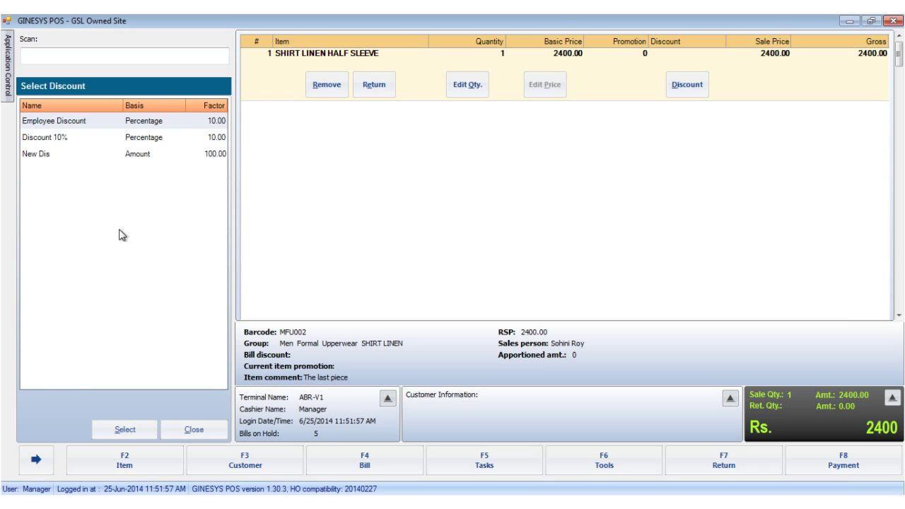
click(99, 137)
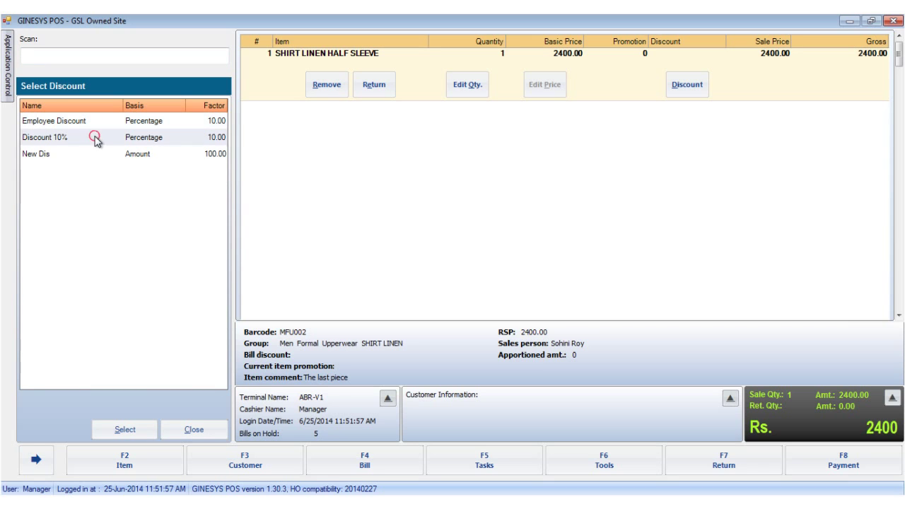
click(138, 429)
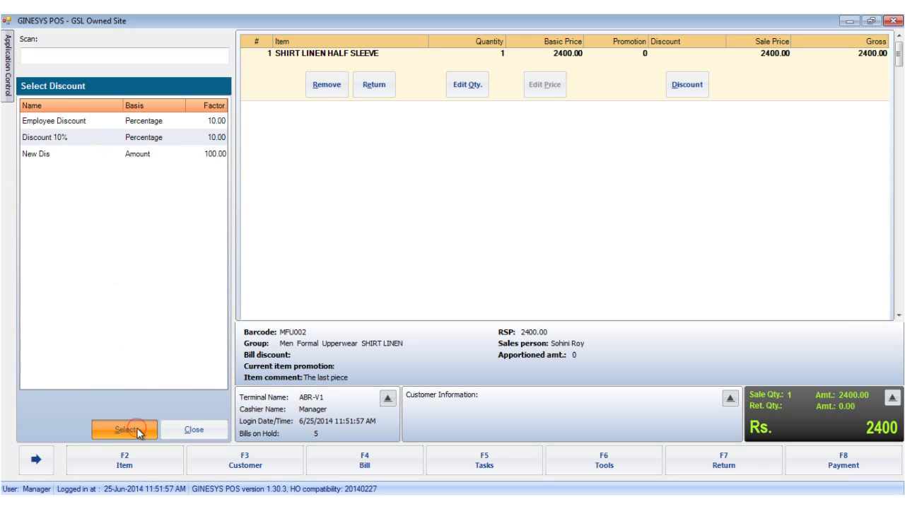
click(199, 431)
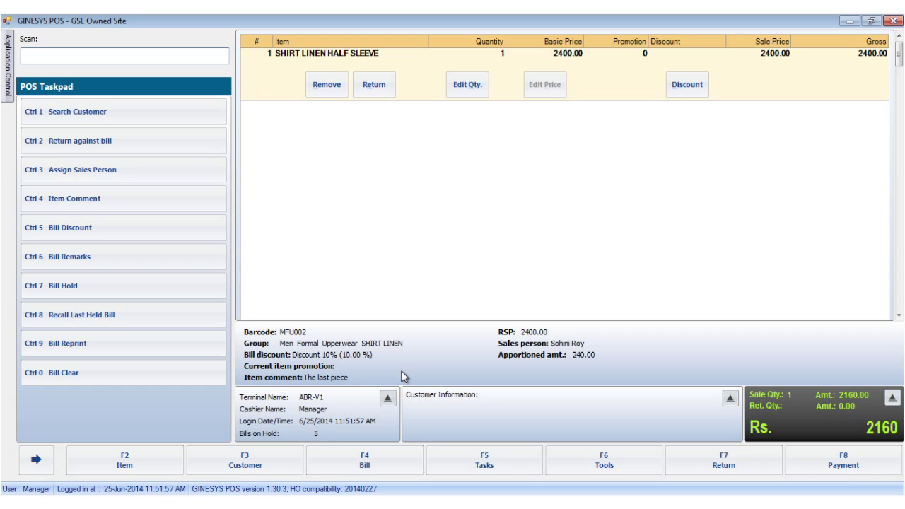
Step: Save the bill remark 'Customer new' using Ctrl+6
click(493, 221)
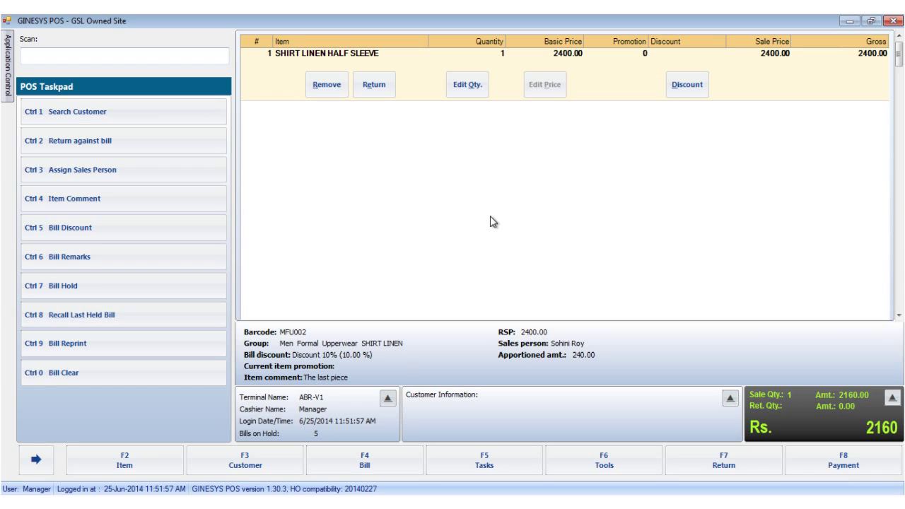
key(ctrl+6)
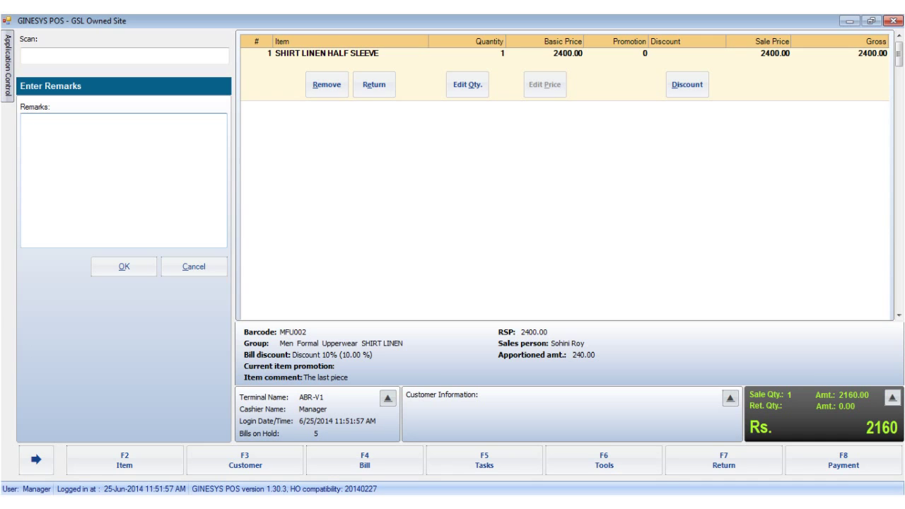
text(C)
text(ustomer new)
click(97, 259)
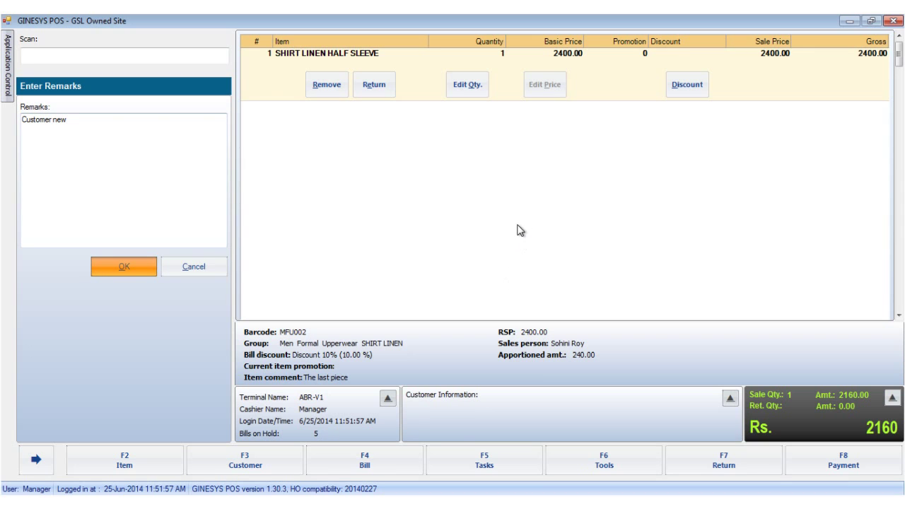
key(Return)
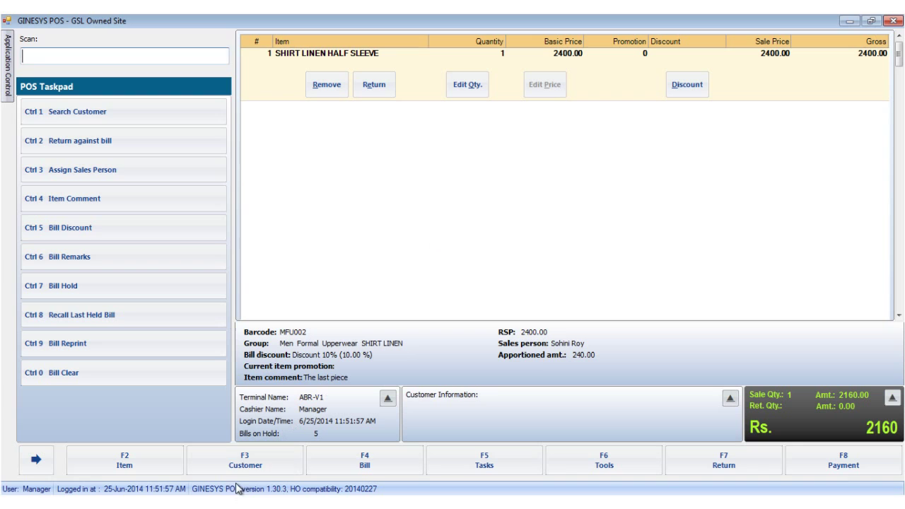
Step: Find the registered customer by partial name and tag them to the bill
click(243, 461)
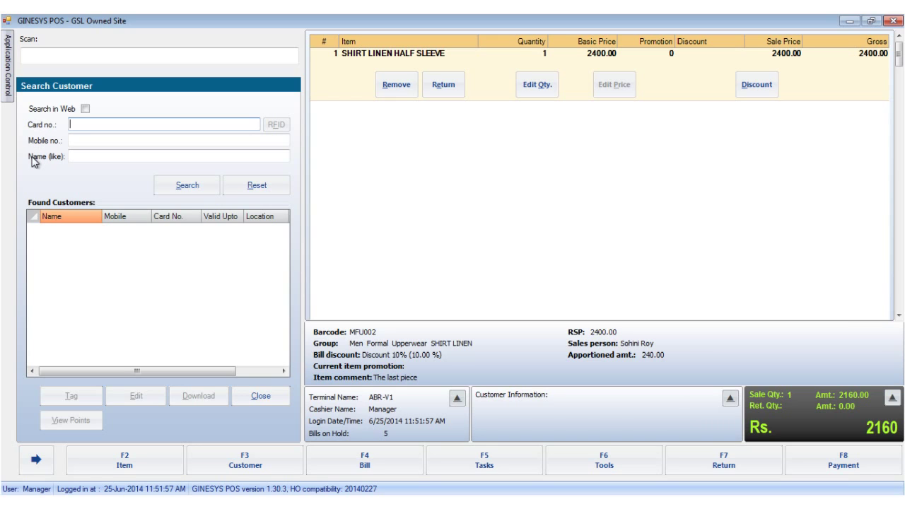
click(78, 156)
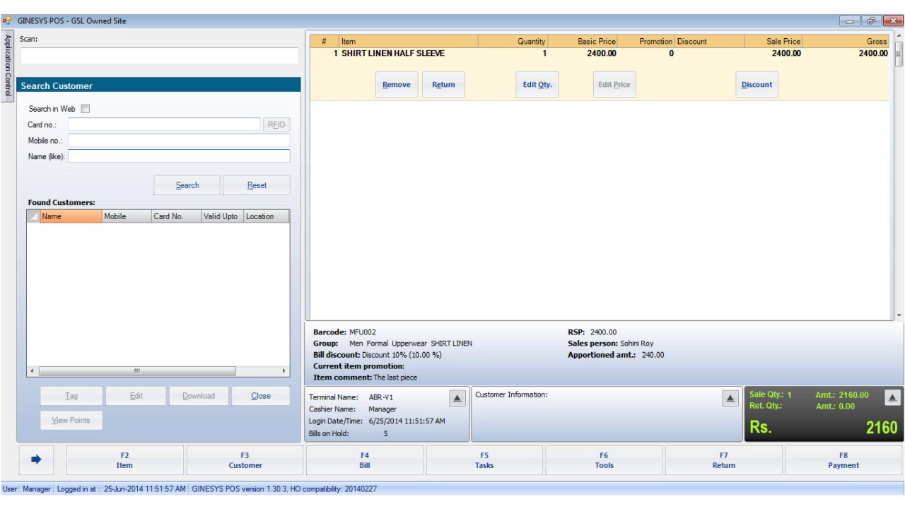
text(sap)
click(192, 188)
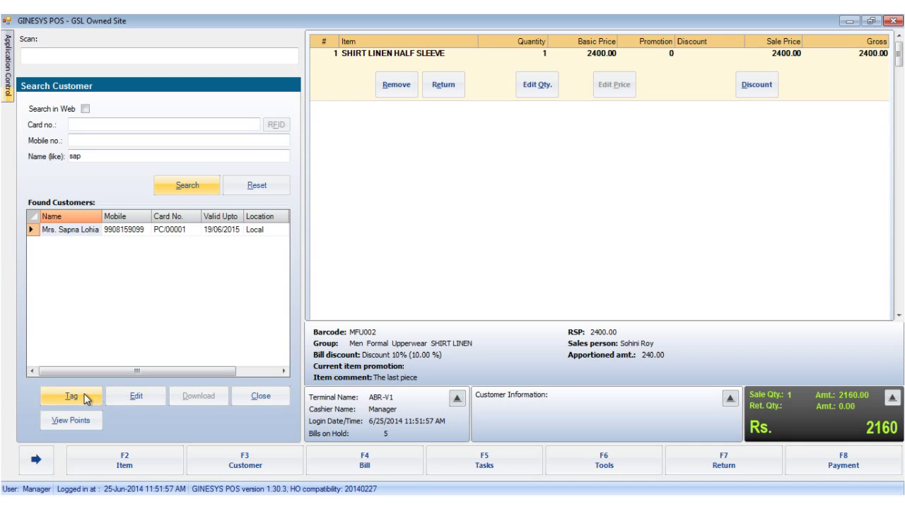
click(85, 399)
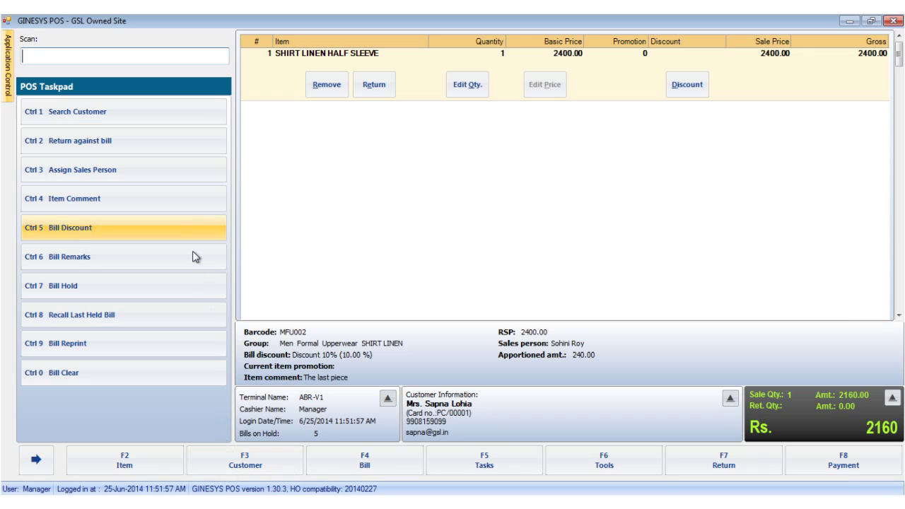
click(169, 117)
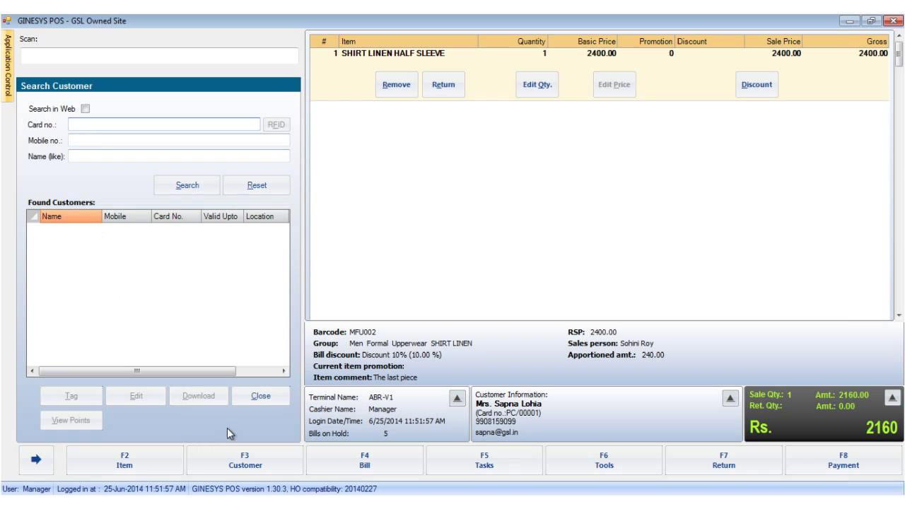
click(266, 396)
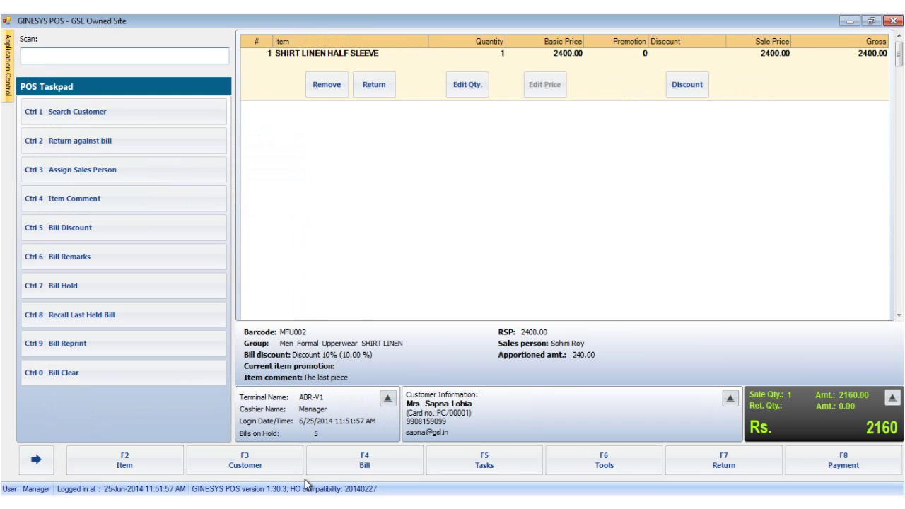
click(255, 473)
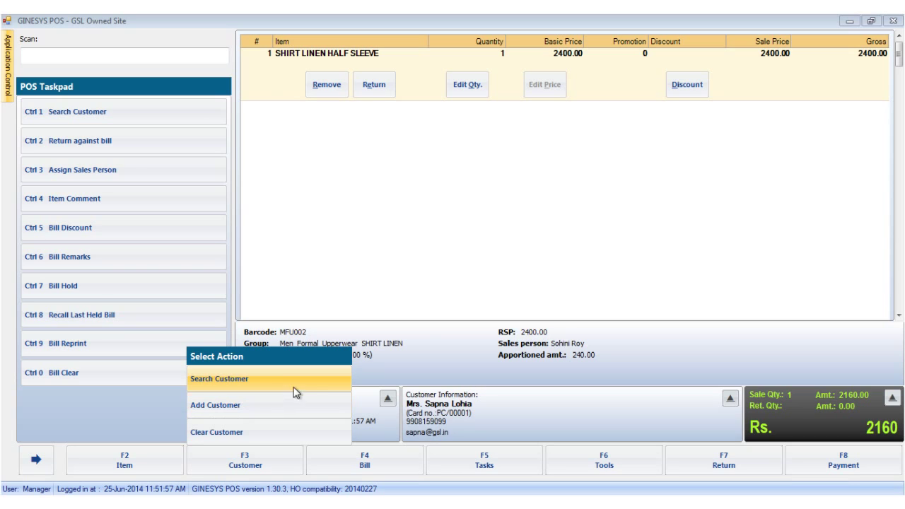
click(485, 250)
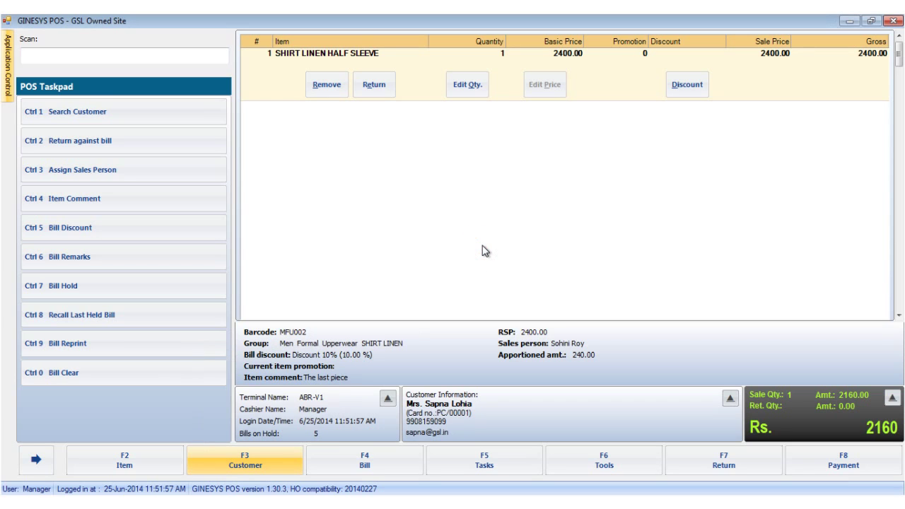